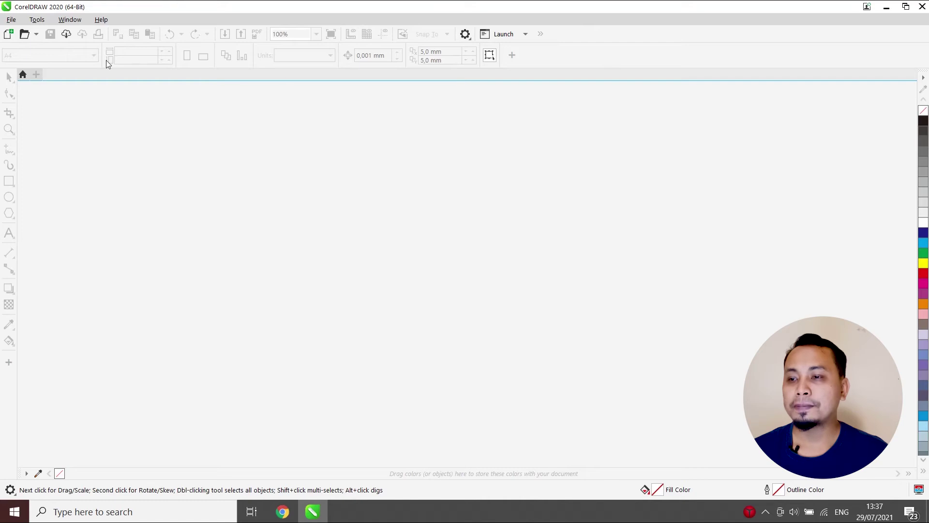
- Create a new one-page A4 portrait document in CMYK, 210 × 297 mm at 300 dpi
left_click(10, 19)
left_click(24, 31)
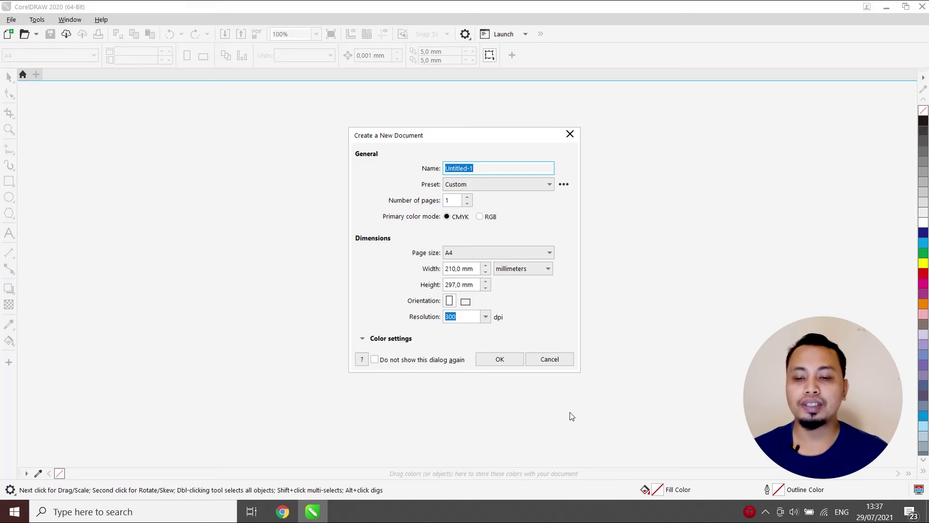
left_click(507, 362)
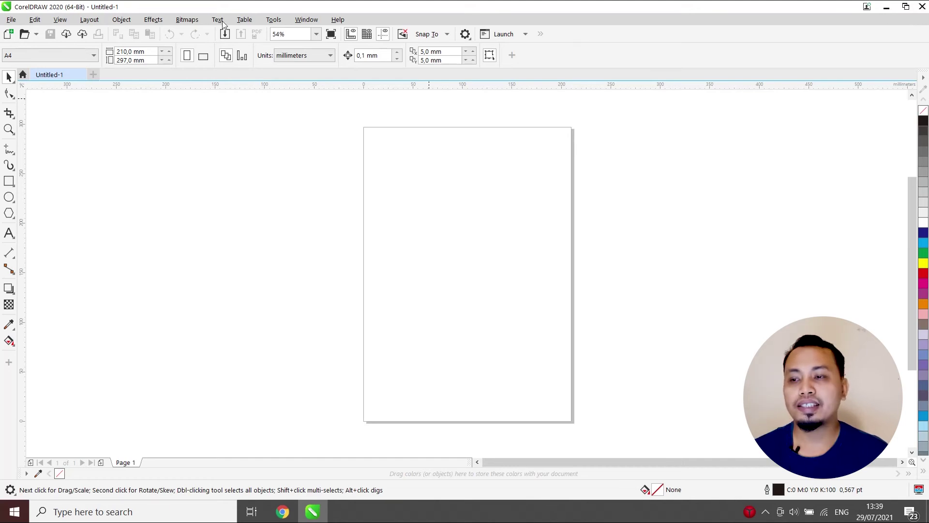
left_click(15, 21)
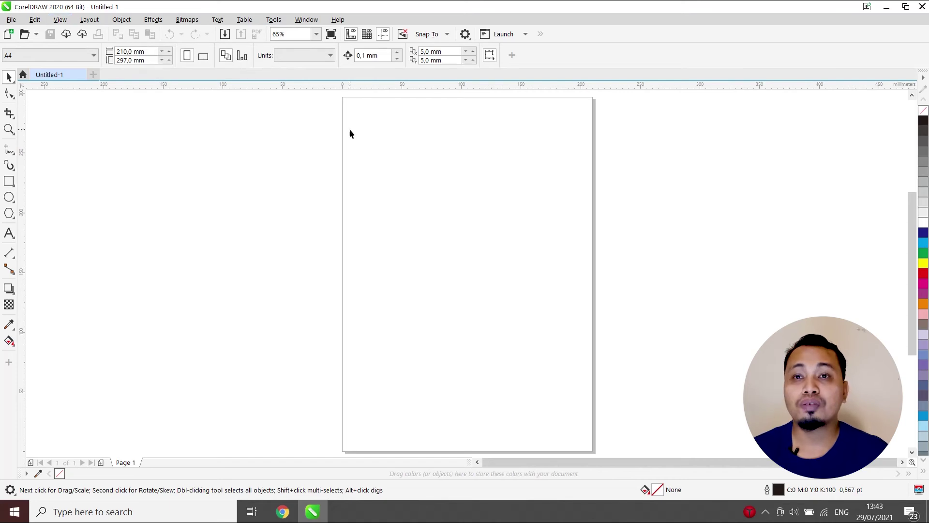
left_click(11, 19)
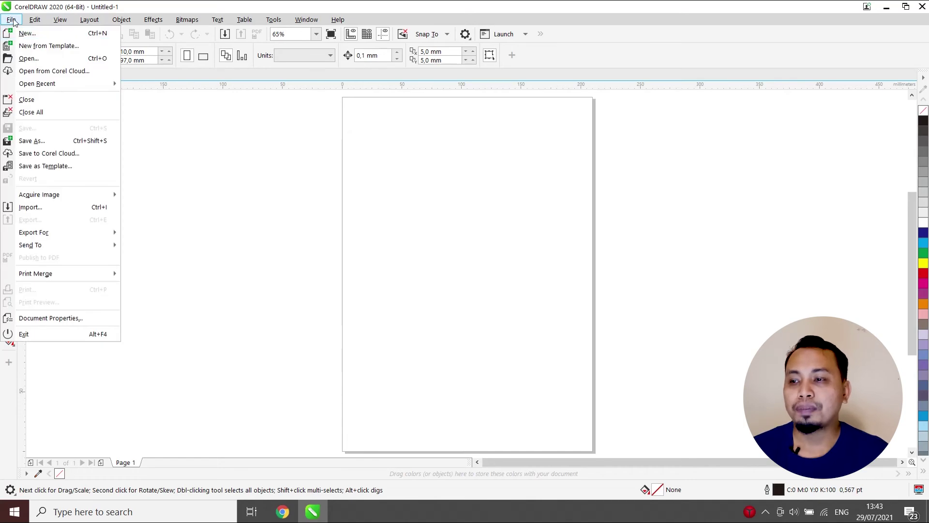
left_click(20, 34)
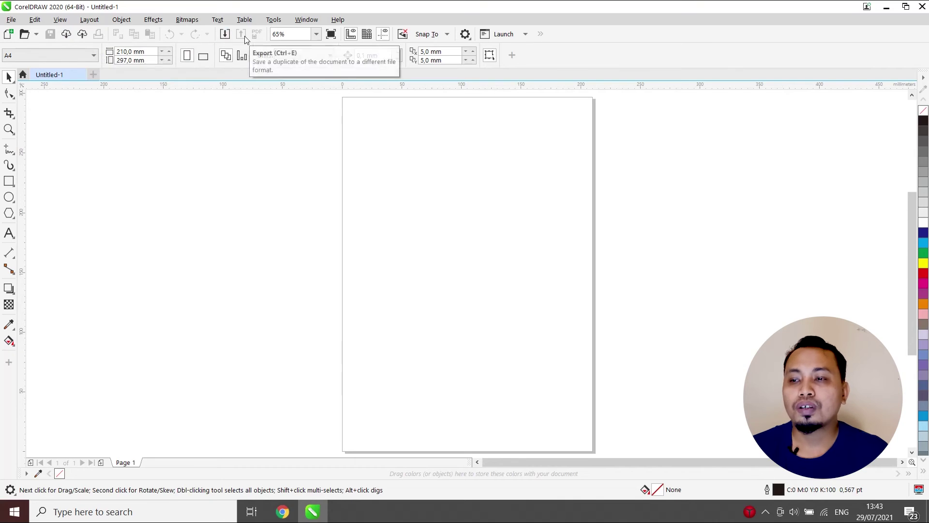
left_click(10, 20)
mouse_move(25, 20)
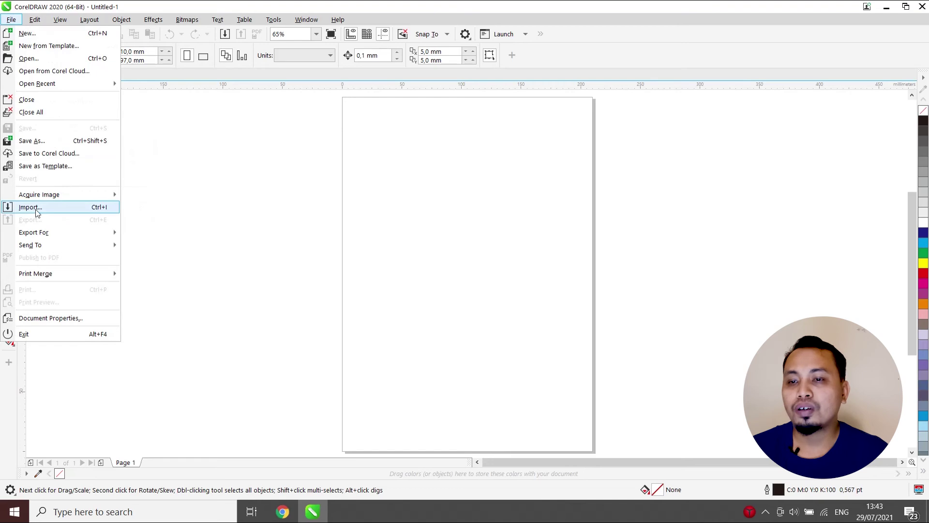
left_click(564, 49)
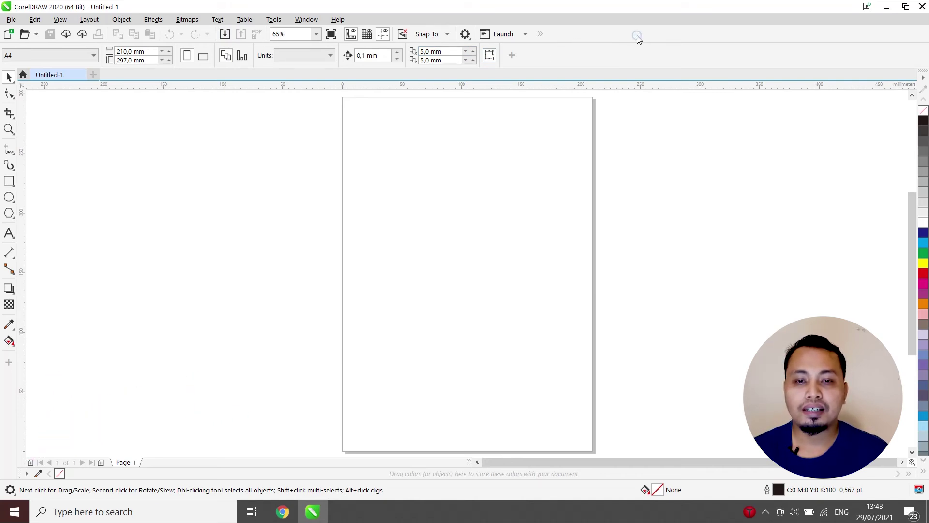
- Hide the status bar and the Standard toolbar
left_click(306, 19)
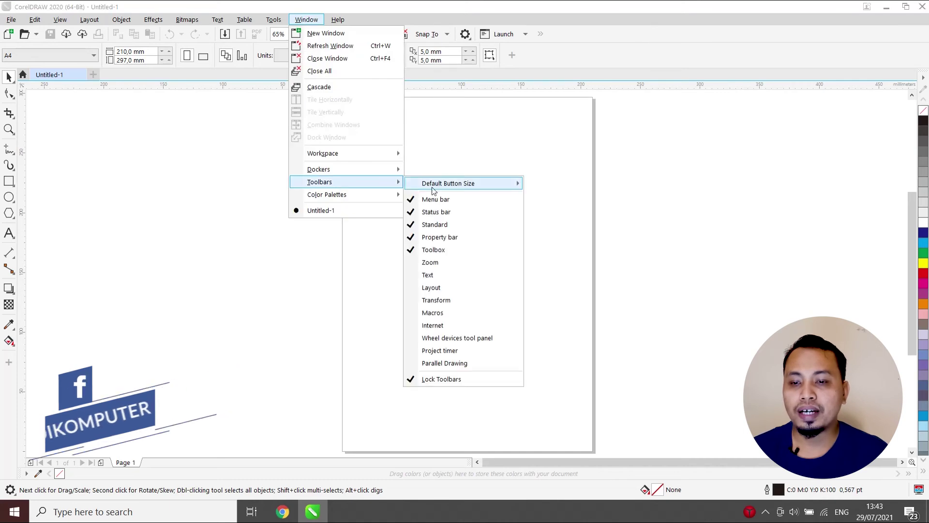
left_click(445, 213)
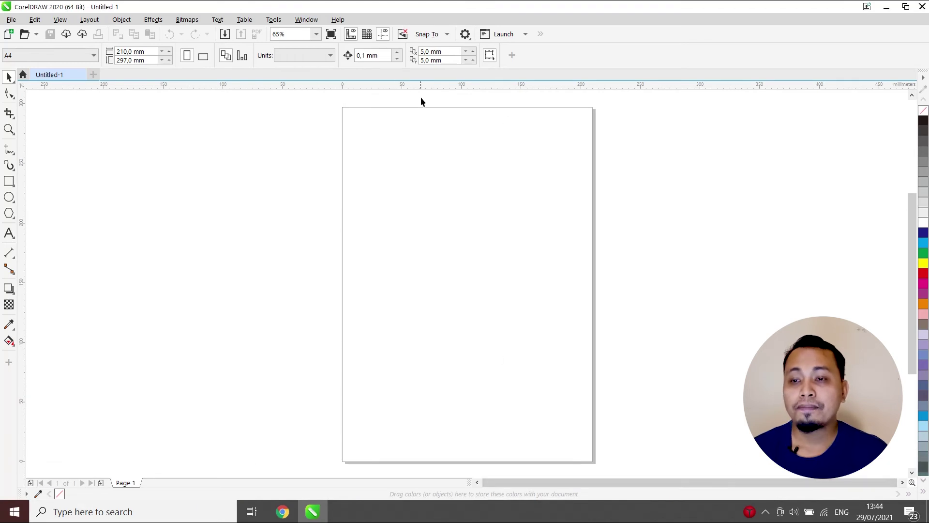
left_click(306, 19)
mouse_move(348, 181)
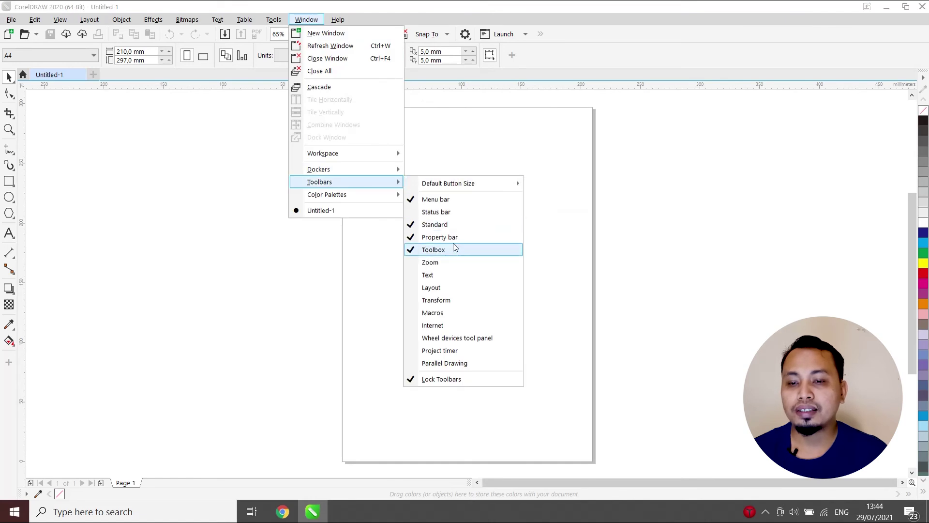
left_click(453, 225)
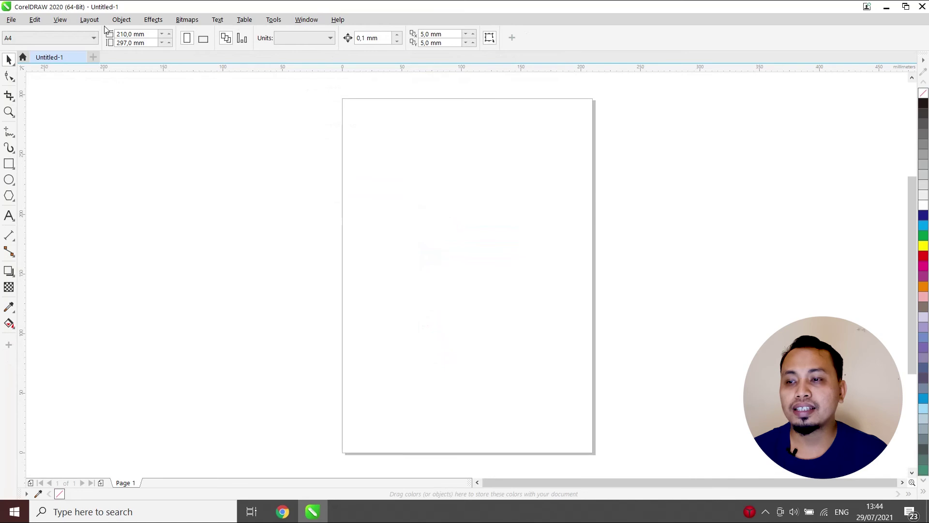
- Show the Standard toolbar and the status bar again
left_click(307, 20)
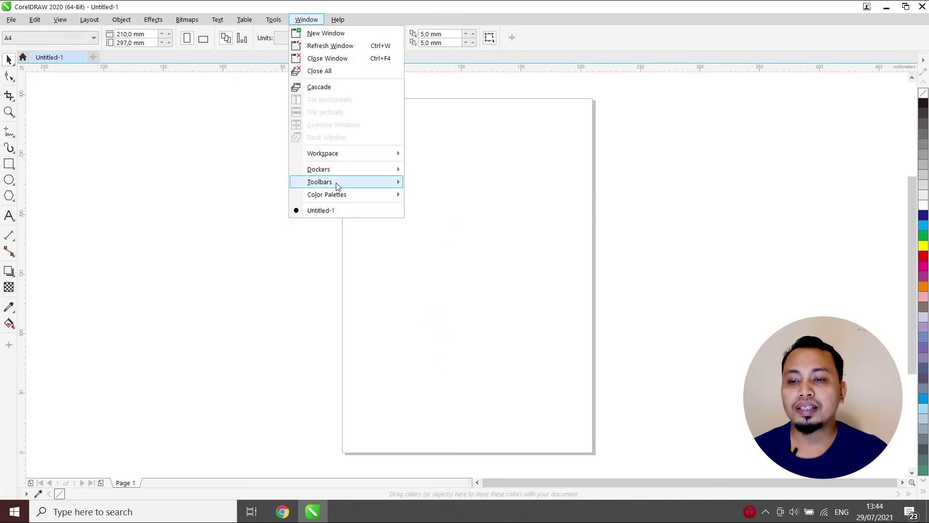
mouse_move(337, 185)
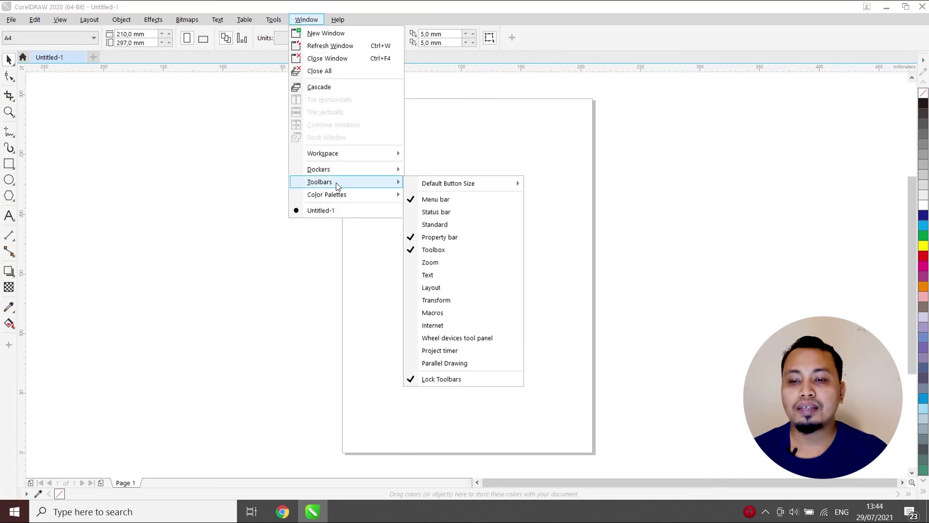
left_click(465, 226)
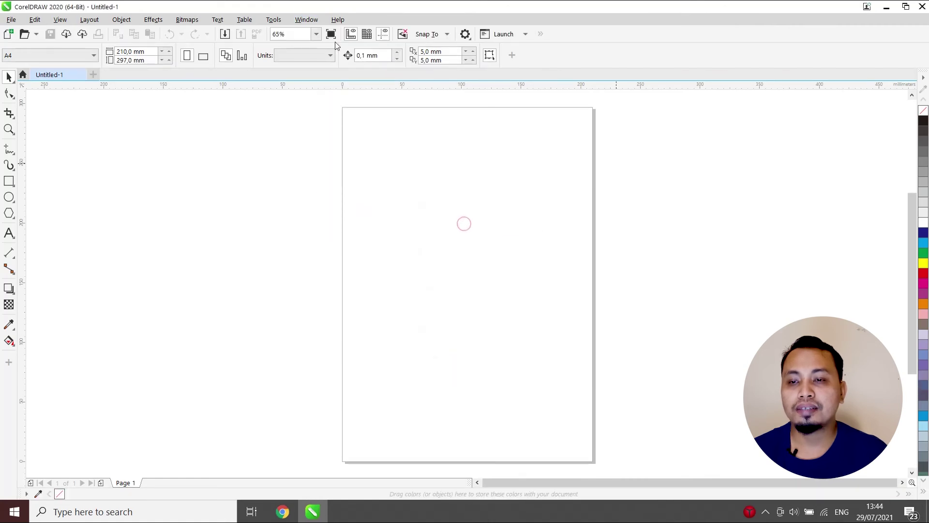
left_click(306, 19)
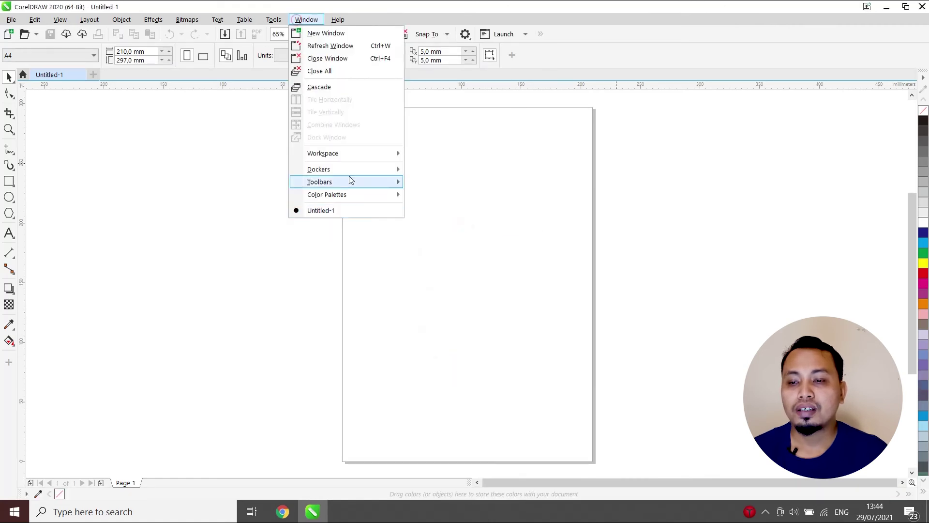
mouse_move(349, 188)
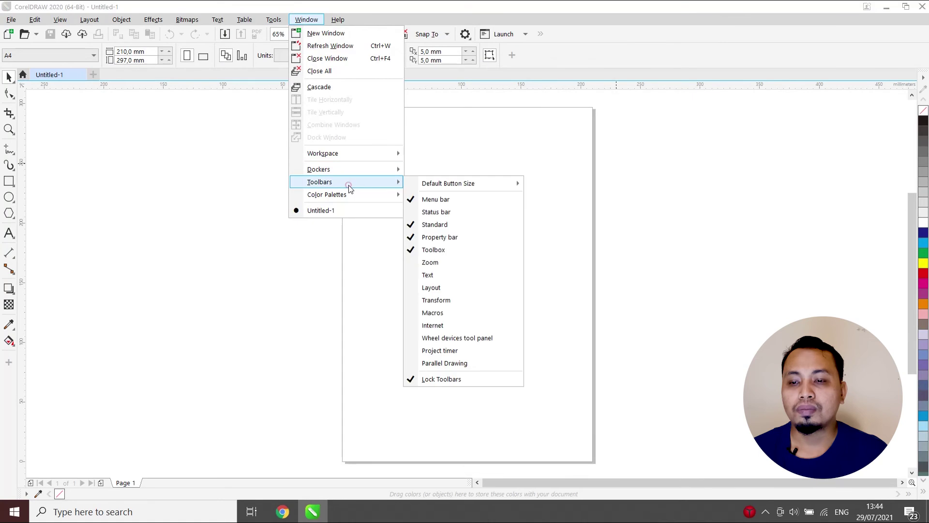
left_click(458, 213)
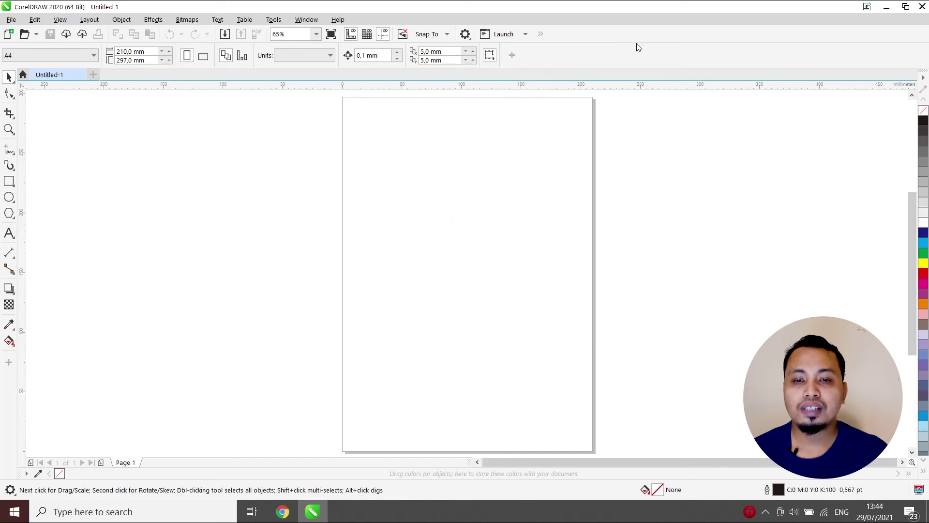
- Show the Zoom toolbar beside the Standard toolbar and hide it again
right_click(648, 45)
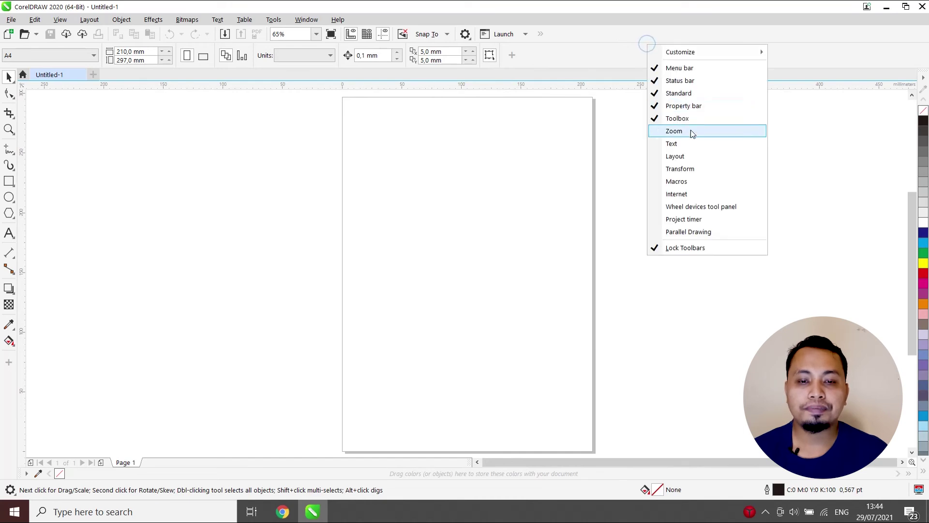
left_click(307, 20)
mouse_move(335, 181)
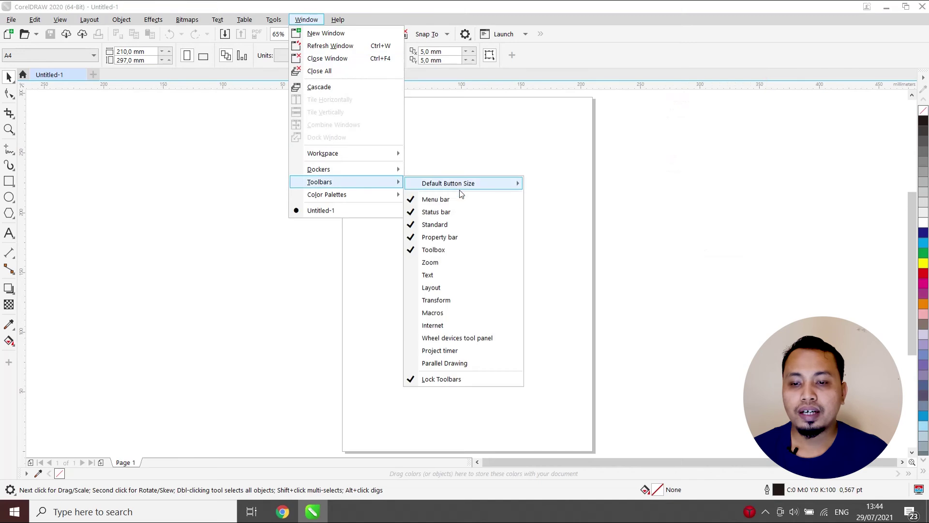
left_click(447, 270)
left_click_drag(79, 54, 602, 30)
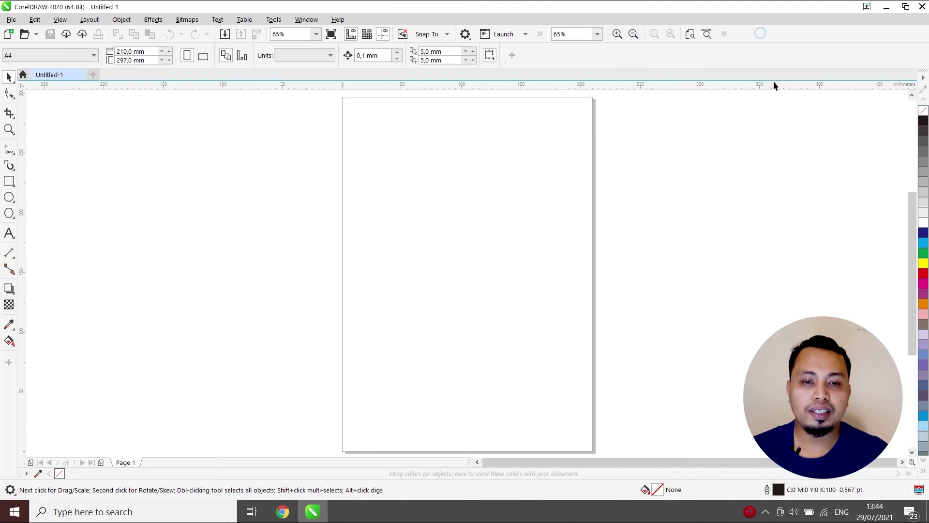
right_click(753, 21)
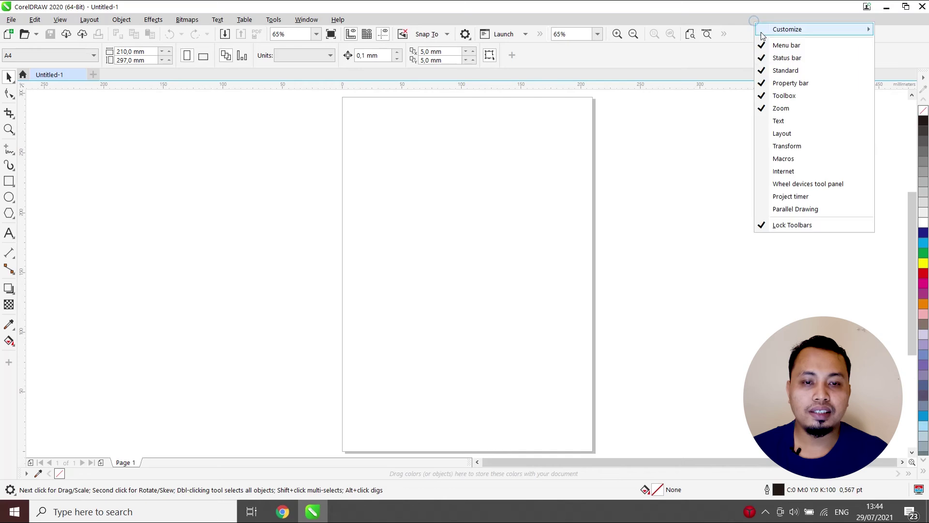
left_click(778, 107)
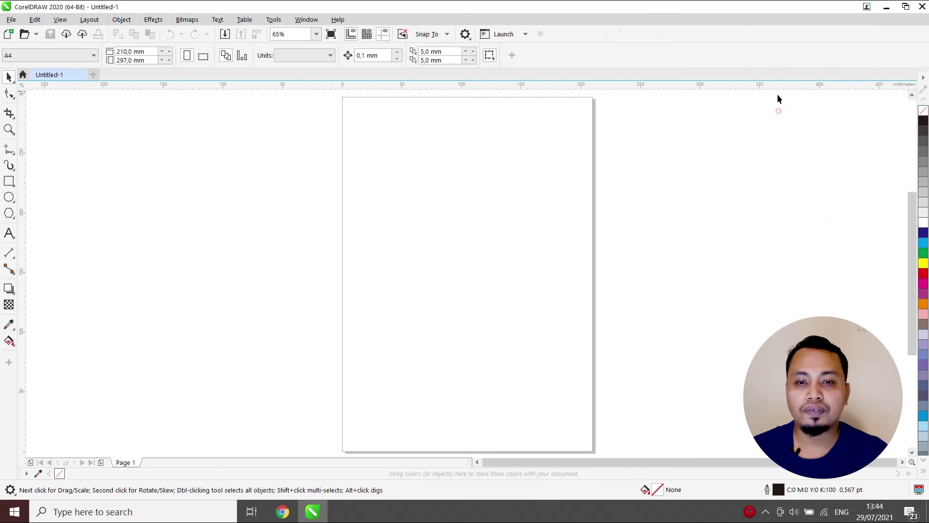
- Hide the property bar and show it again
right_click(626, 48)
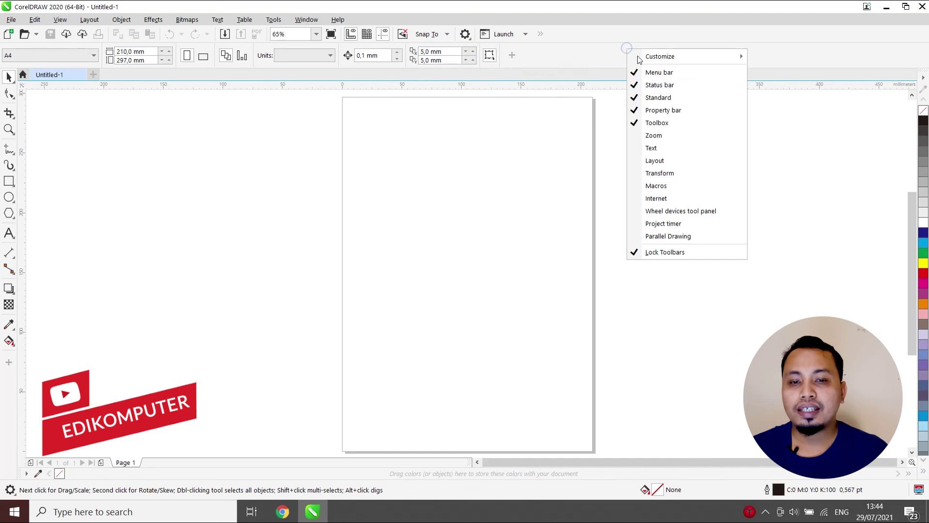
left_click(678, 111)
left_click(691, 34)
right_click(658, 19)
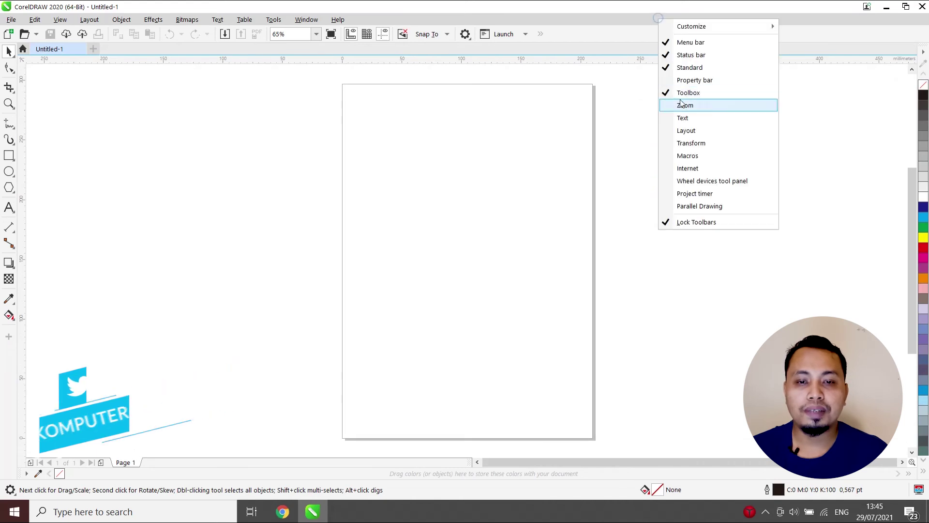
left_click(696, 78)
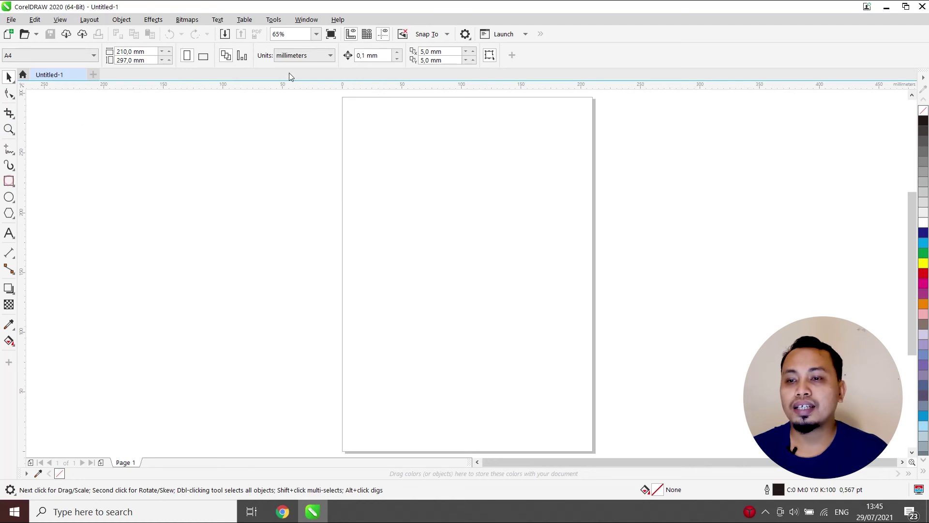
- Draw a rectangle about 107 × 64 mm beside the left edge of the page and delete it
left_click(5, 182)
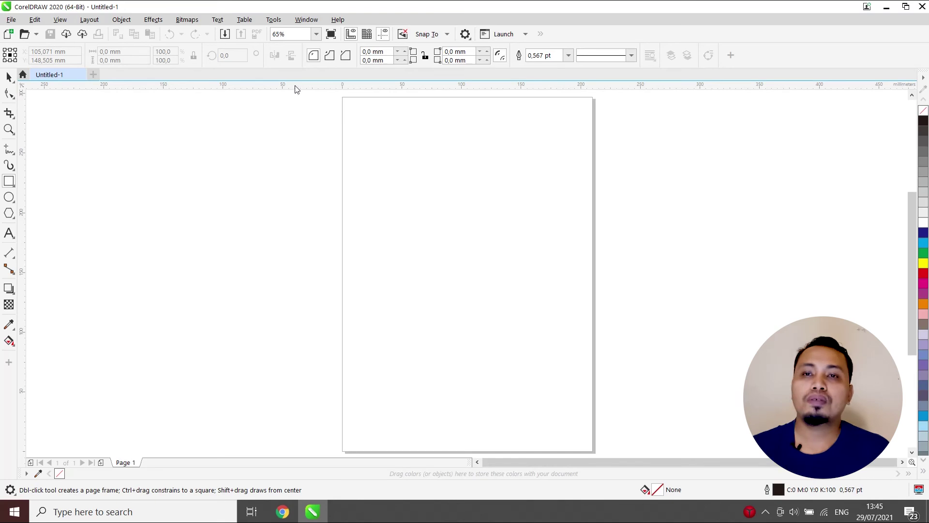
left_click_drag(181, 131, 311, 209)
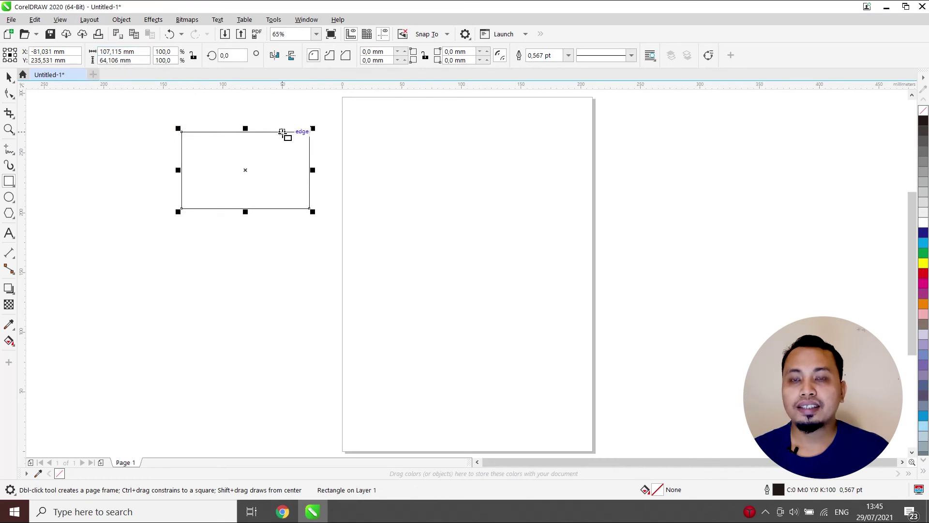
key("Delete")
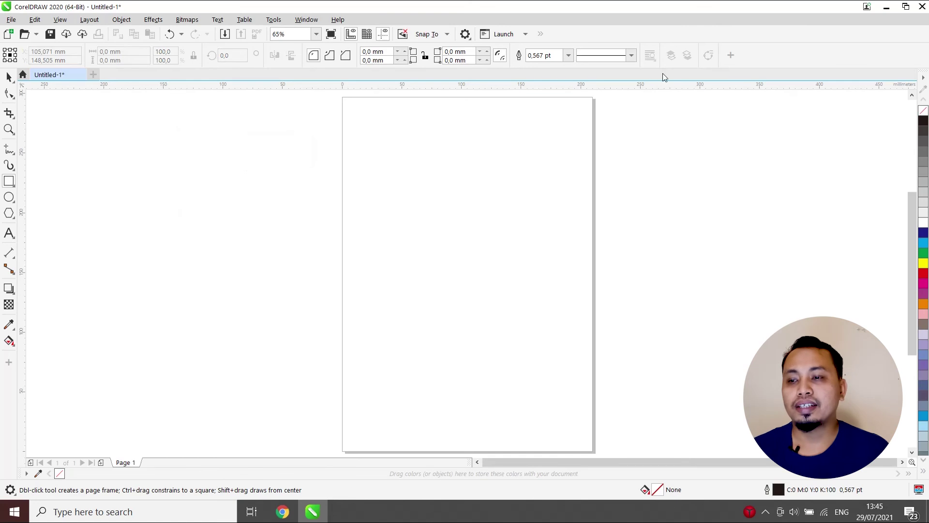
- Switch back to the Pick tool with nothing selected
right_click(758, 54)
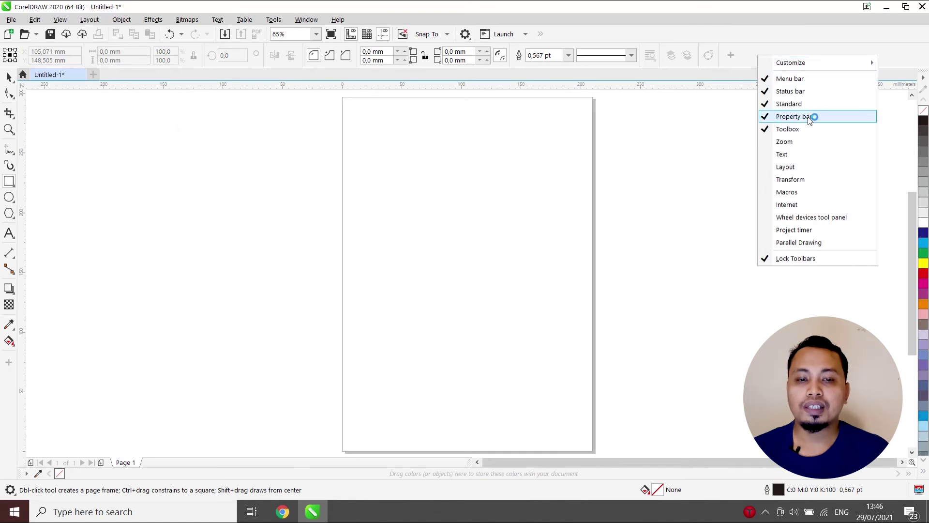
left_click(710, 35)
left_click(9, 76)
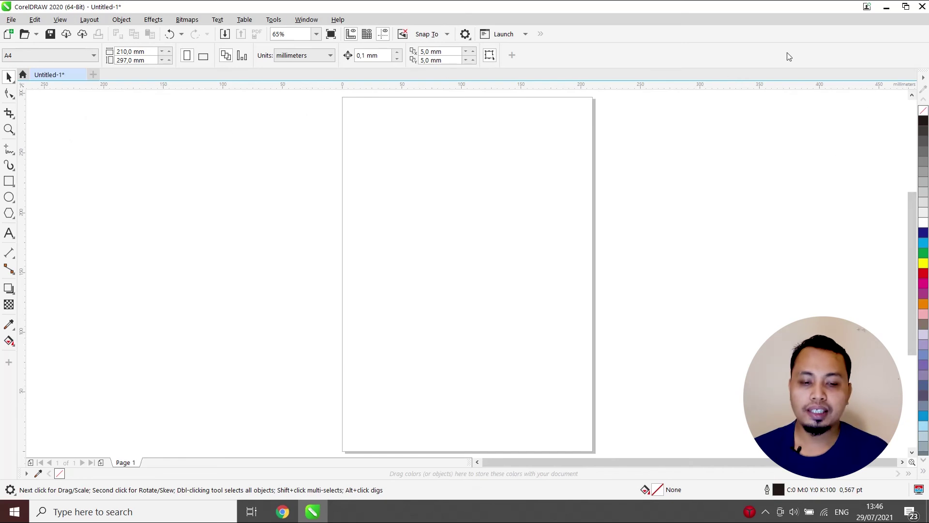
- Open the Properties docker
left_click(306, 19)
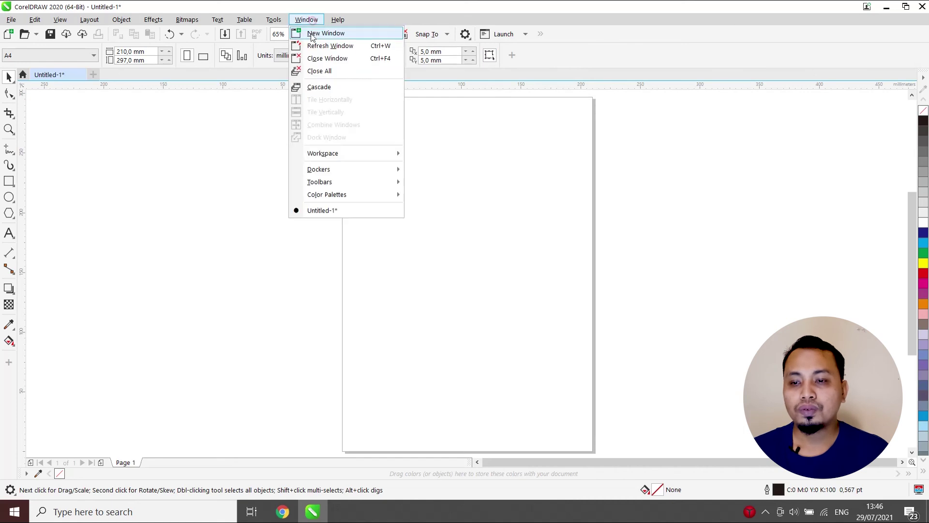
mouse_move(333, 173)
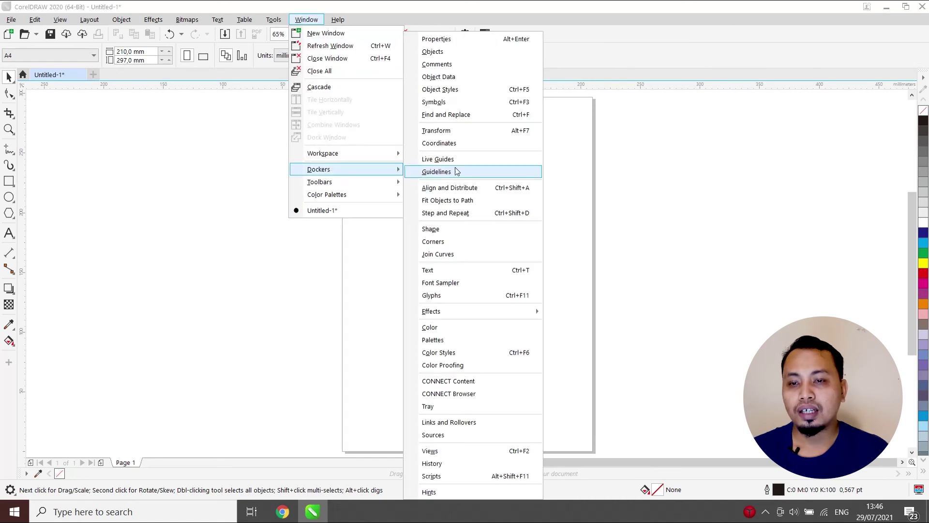
left_click(461, 44)
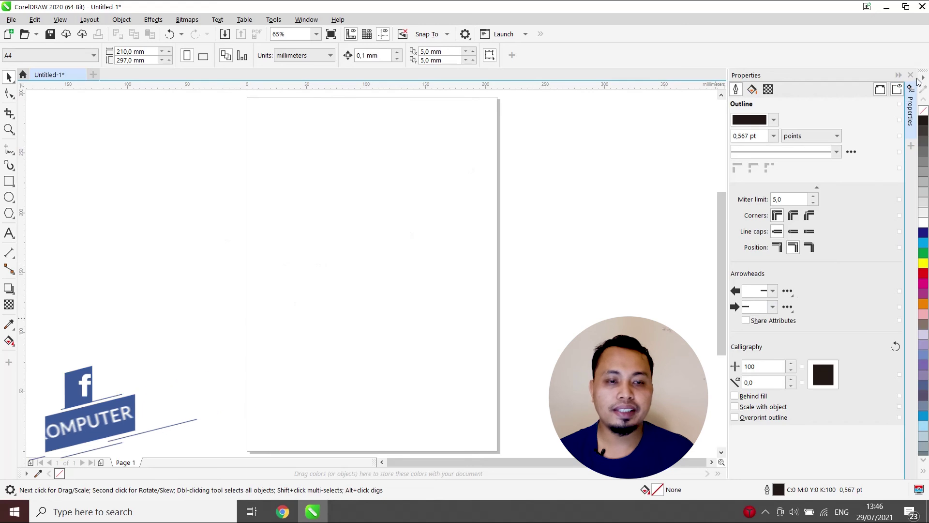
- Expand the default color palette to view all its swatches and collapse it again
left_click(924, 471)
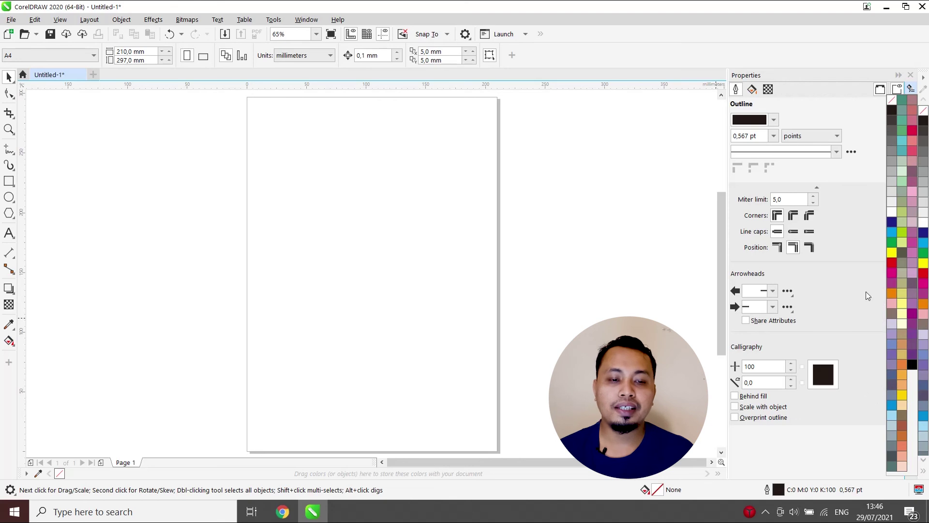
left_click(633, 232)
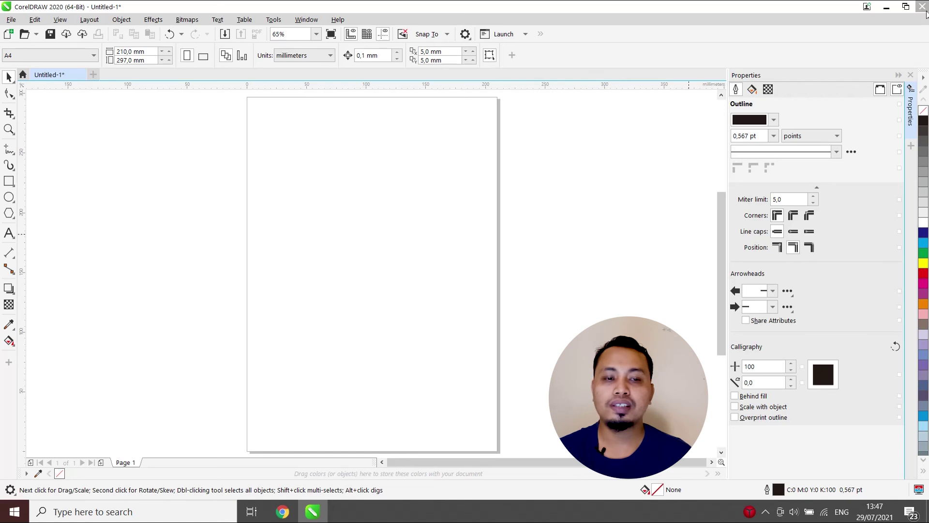
left_click(923, 470)
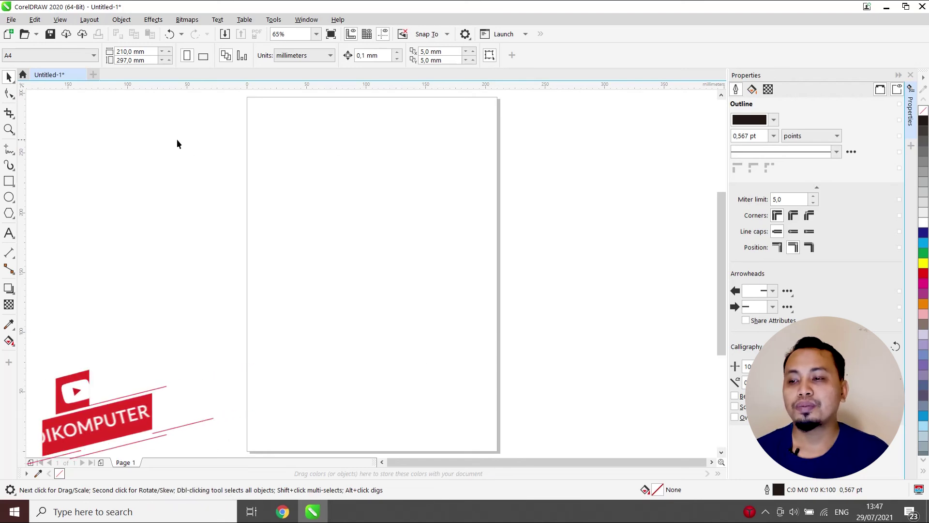
- Activate the Shape tool
left_click(9, 96)
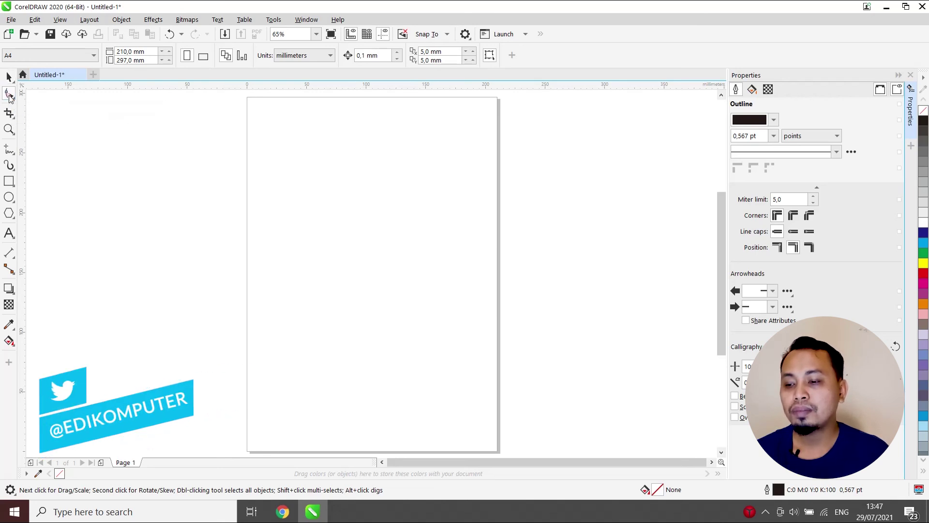